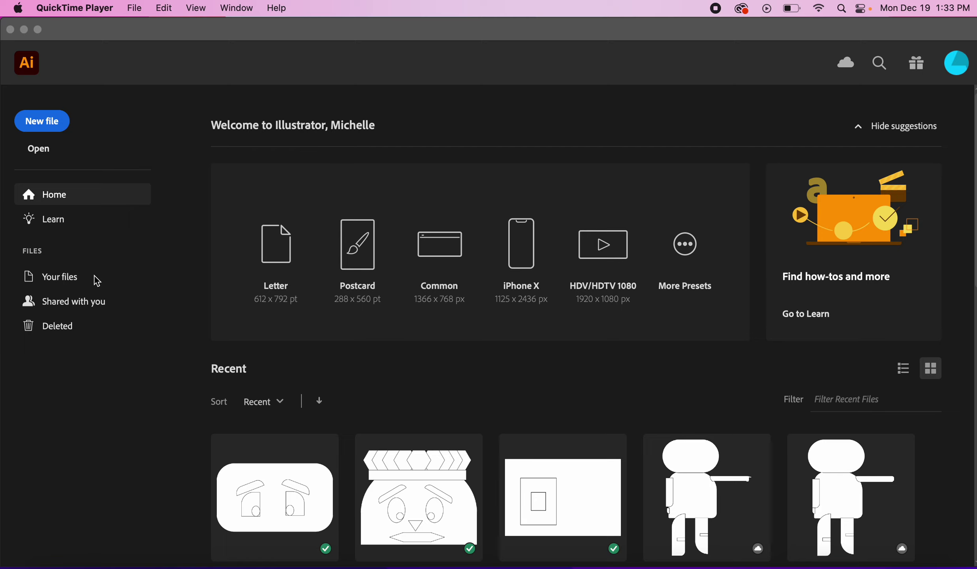
- Create a blank Letter-preset document of 612 x 792 pt
left_click(45, 120)
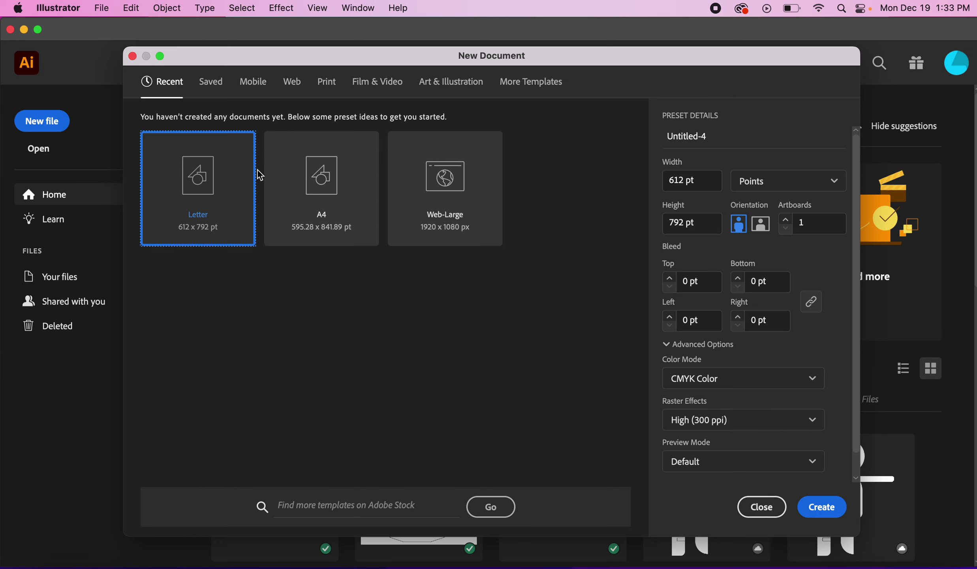
left_click(806, 508)
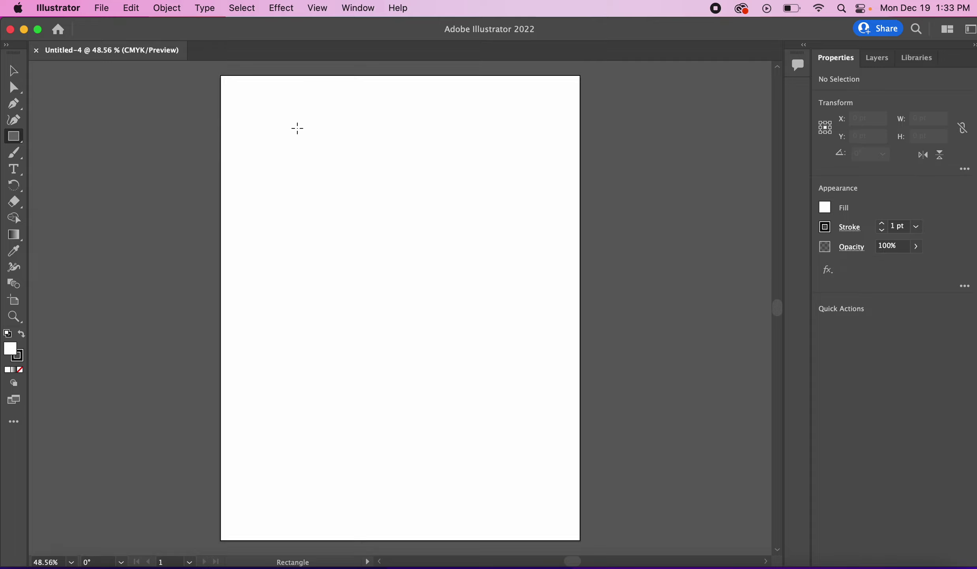
- Browse the shape tools flyout, briefly picking the Polygon Tool before reopening the list
left_click(18, 143)
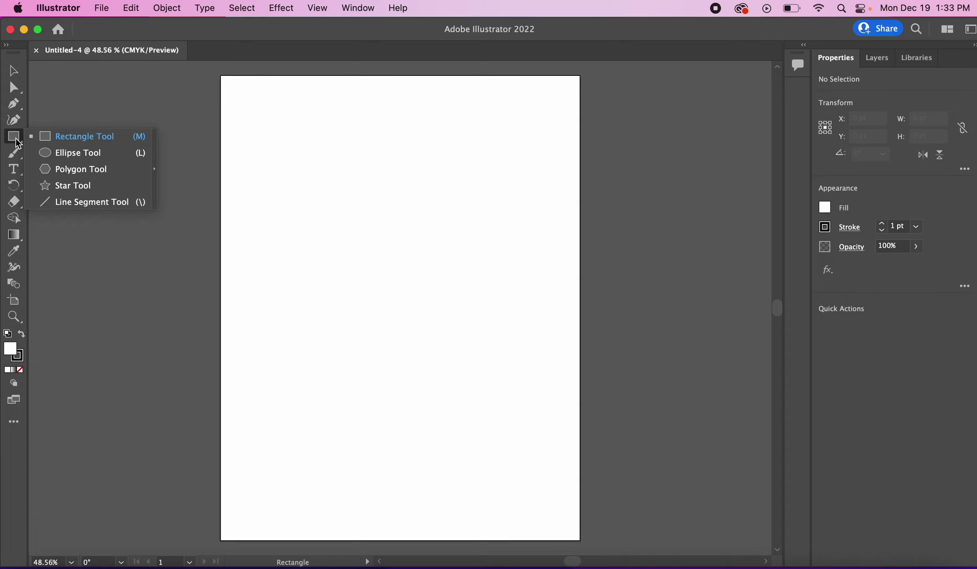
left_click(17, 143)
left_click(16, 142)
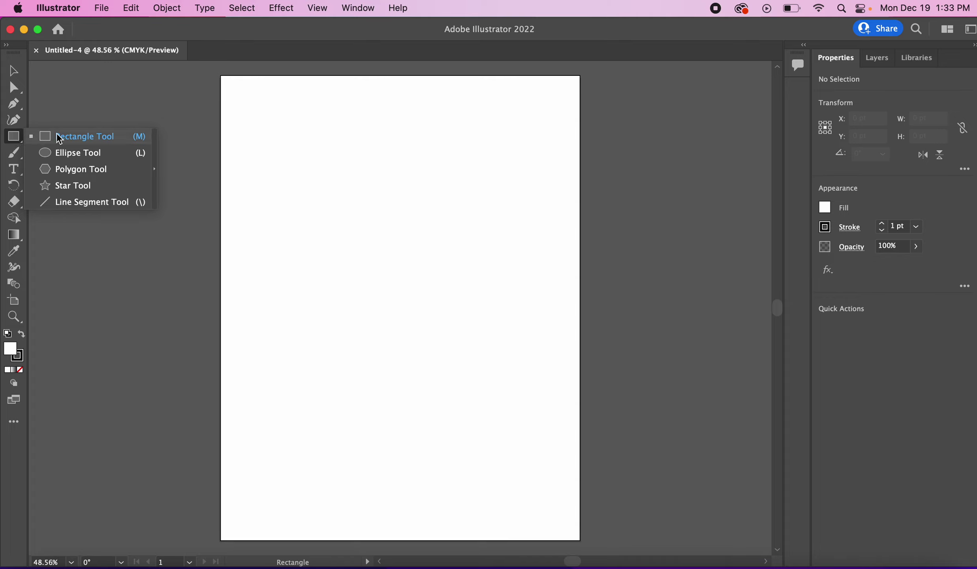
left_click(65, 167)
left_click(14, 137)
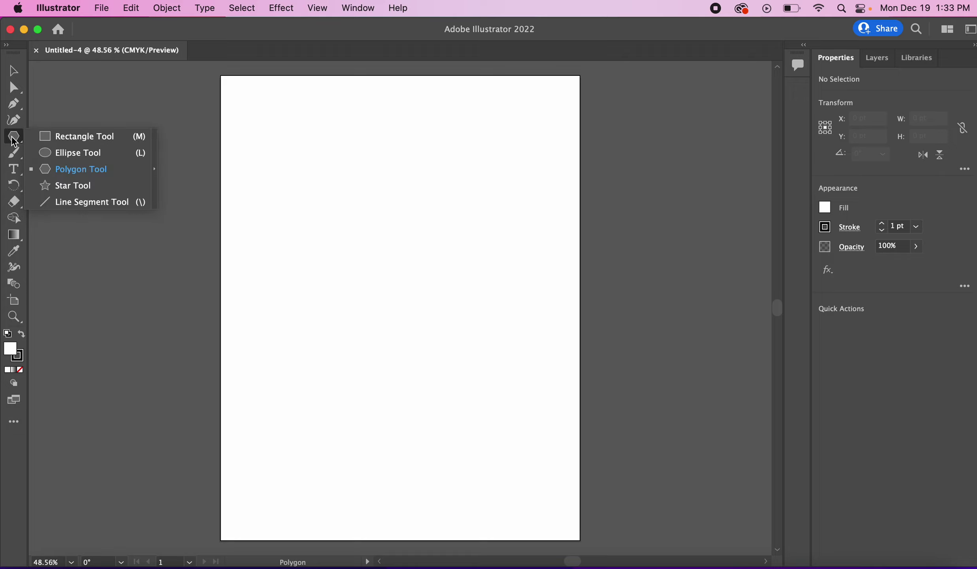
- Draw a 504.9 x 319.8 pt head rectangle with corners rounded to about 106.67 pt
left_click(88, 138)
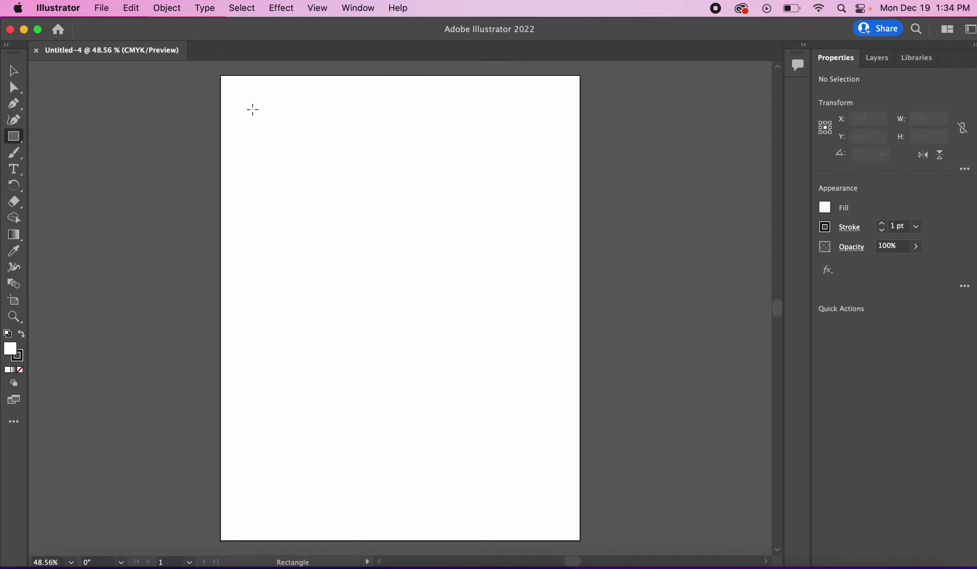
mouse_move(253, 110)
left_mouse_down()
mouse_move(442, 217)
mouse_move(546, 296)
left_mouse_up()
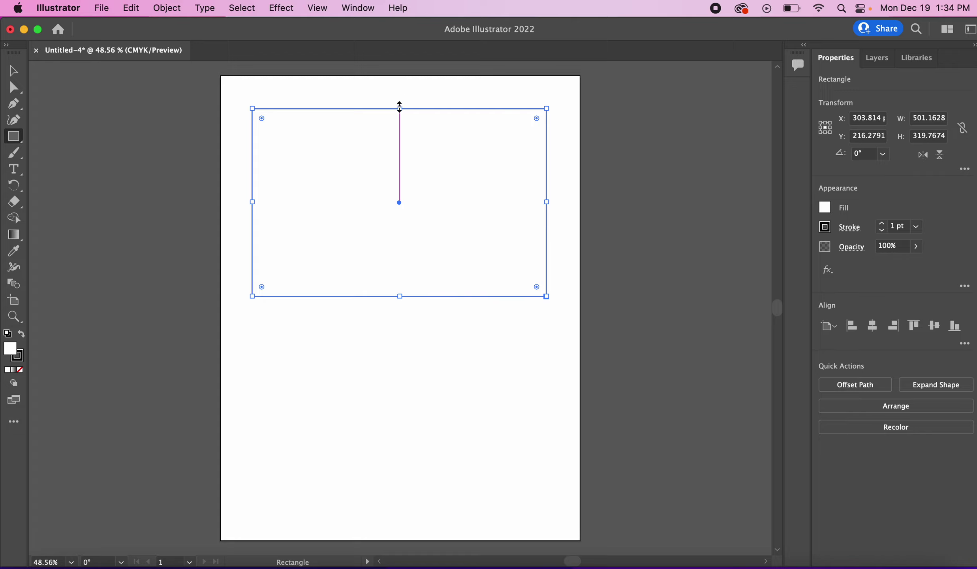
mouse_move(402, 108)
left_mouse_down()
mouse_move(403, 146)
mouse_move(410, 108)
left_mouse_up()
mouse_move(548, 202)
left_mouse_down()
mouse_move(405, 202)
mouse_move(543, 199)
left_mouse_up()
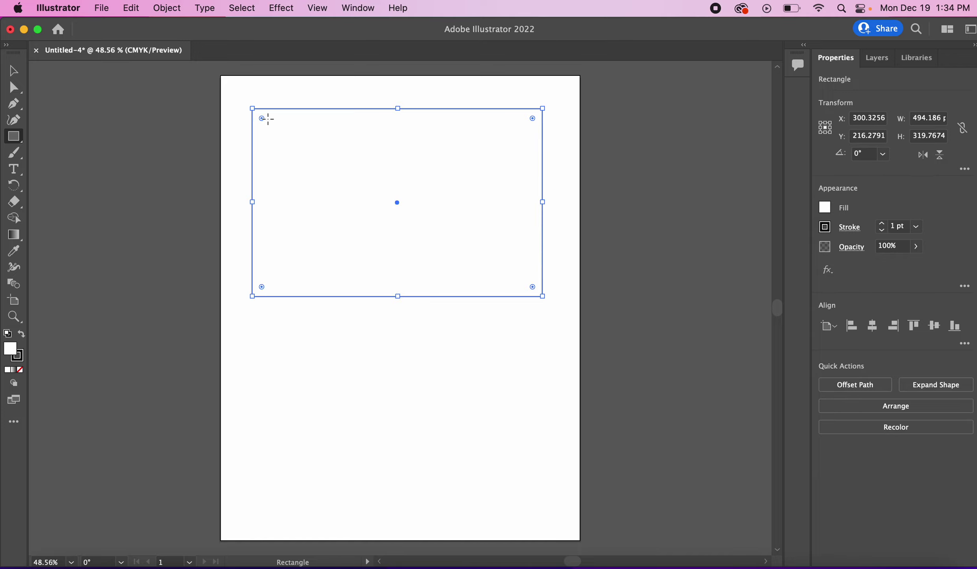
mouse_move(252, 108)
left_mouse_down()
mouse_move(329, 168)
mouse_move(245, 109)
left_mouse_up()
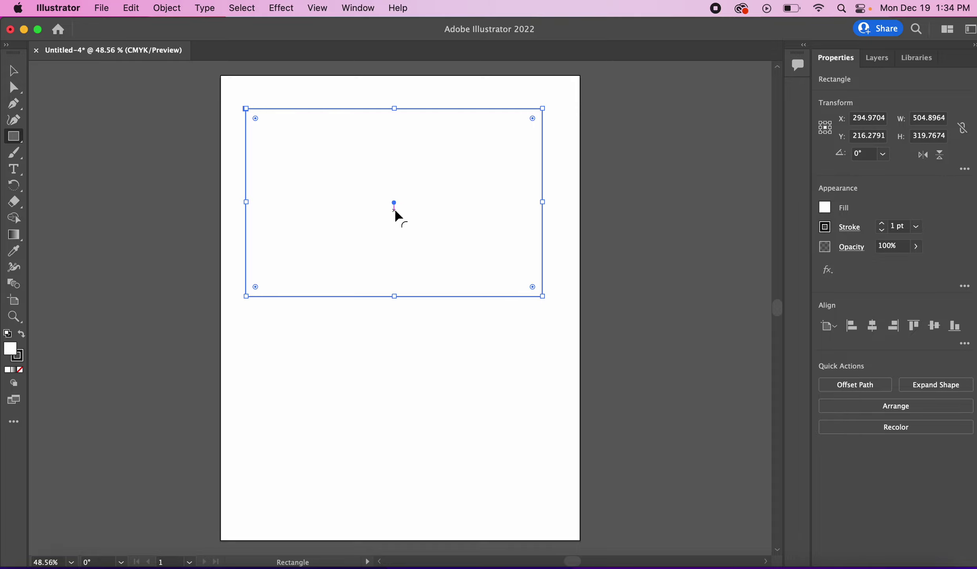
mouse_move(396, 205)
left_mouse_down()
mouse_move(417, 199)
mouse_move(378, 234)
mouse_move(419, 260)
mouse_move(395, 206)
mouse_move(403, 216)
mouse_move(407, 204)
left_mouse_up()
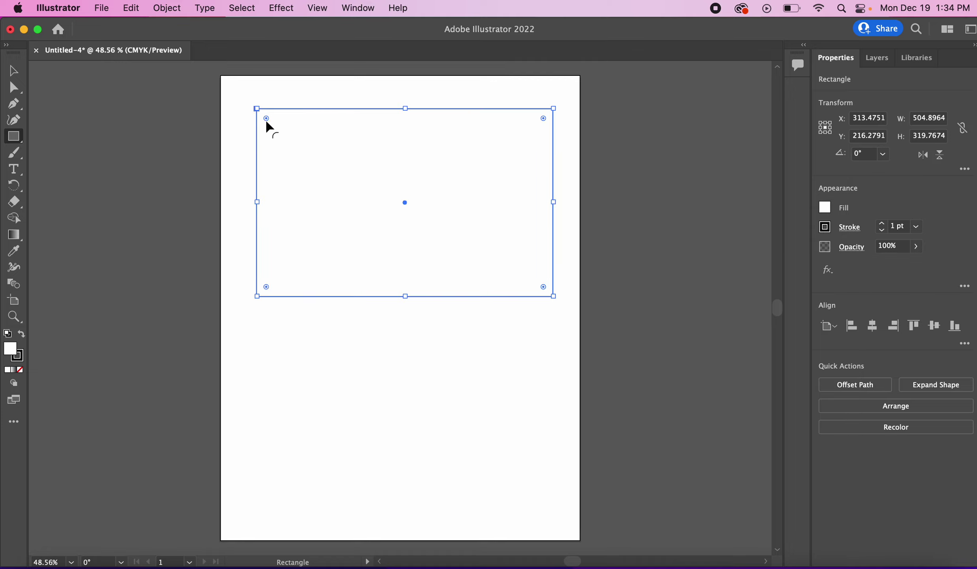
left_click_drag(267, 123, 265, 102)
- Deepen the head rectangle's corner rounding to about 115.51 pt, redoing it after an undo
left_click_drag(267, 120, 271, 88)
left_click_drag(266, 120, 338, 154)
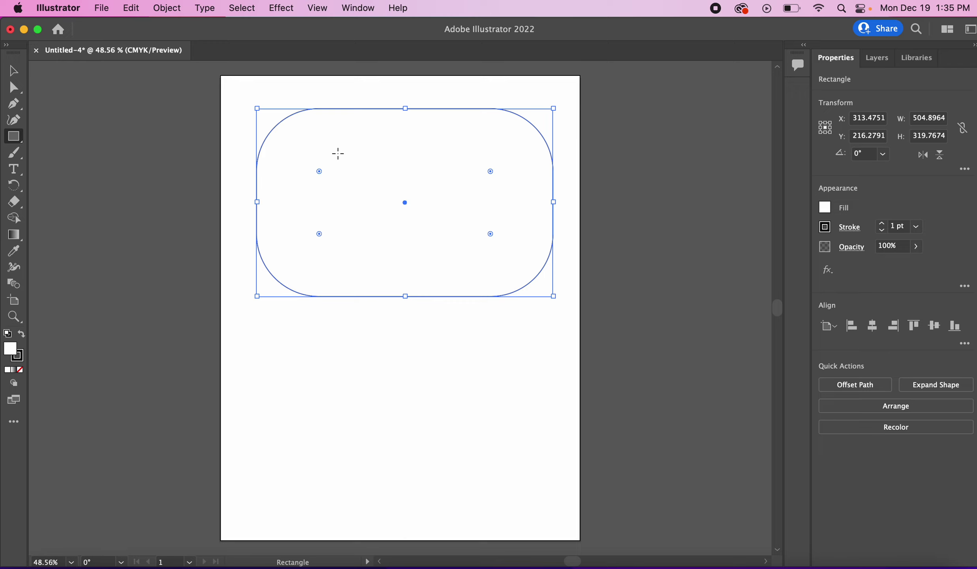
key("super+z")
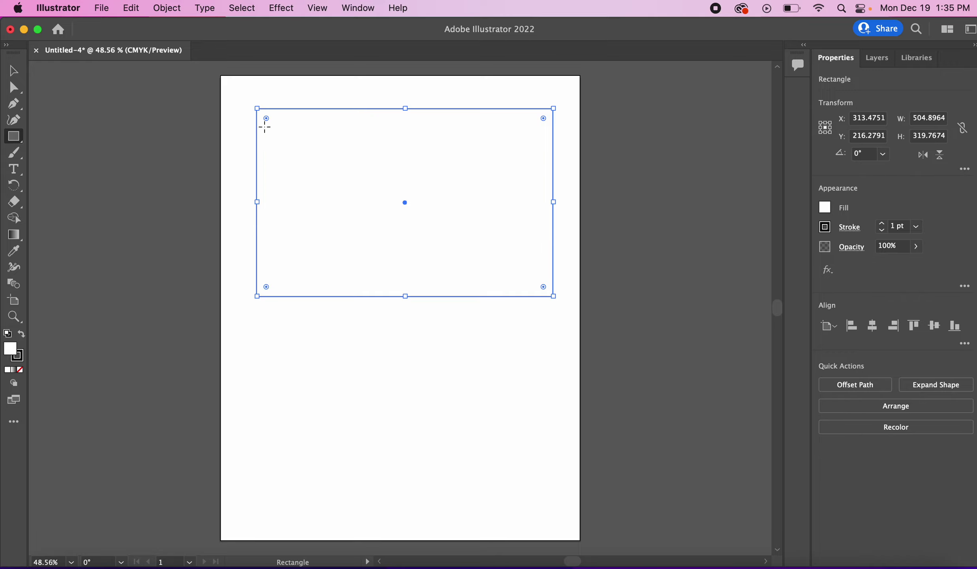
left_click_drag(266, 118, 345, 152)
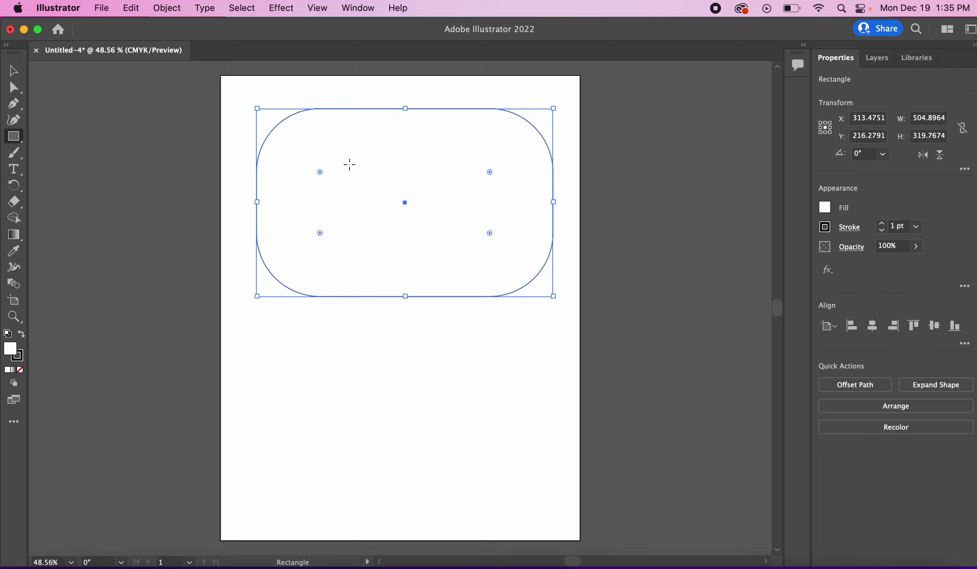
- Draw a 94.186 x 136.05 pt eye rectangle inside the head with only its top-left corner rounded
left_click_drag(334, 183, 389, 262)
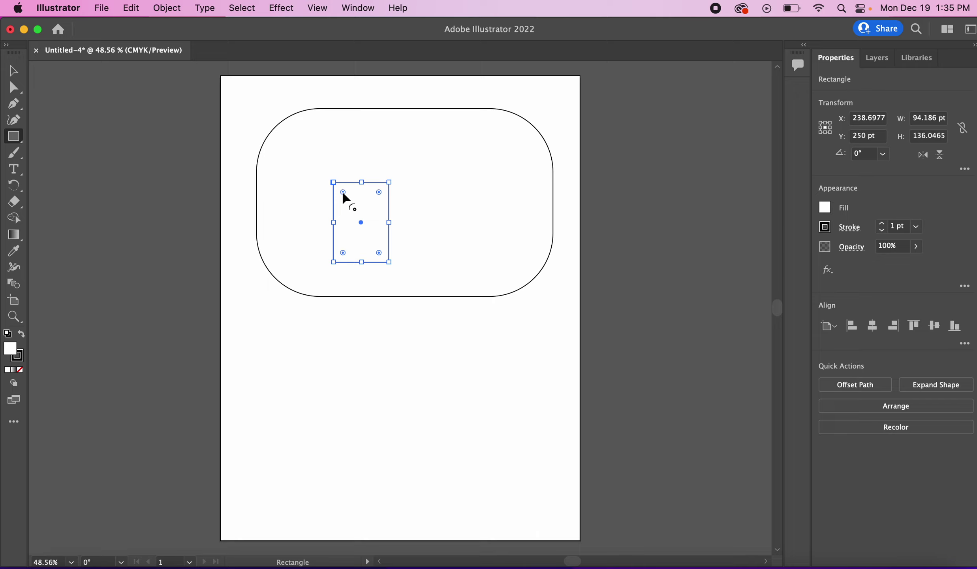
left_click_drag(343, 192, 373, 225)
scroll(326, 178, "up", 5)
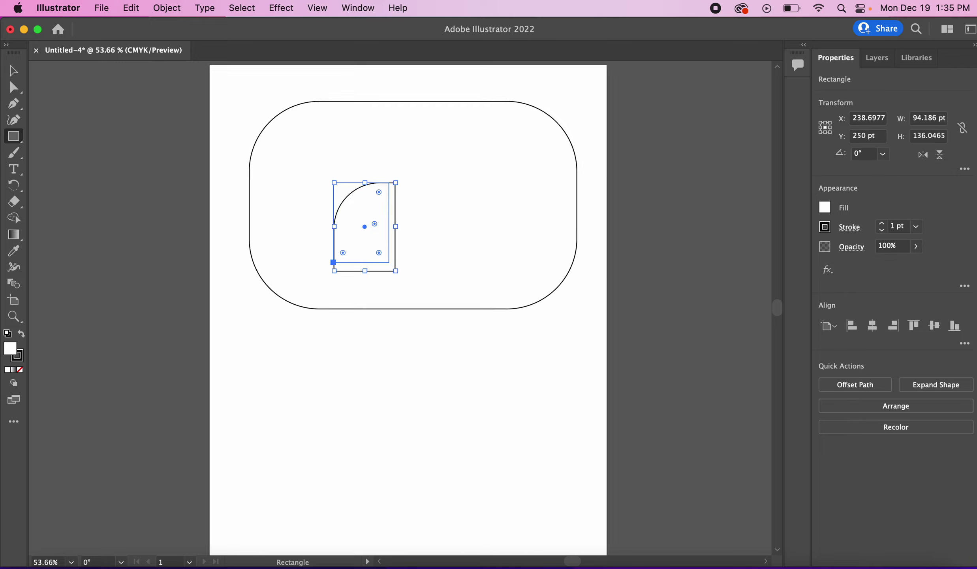
scroll(330, 174, "right", 5)
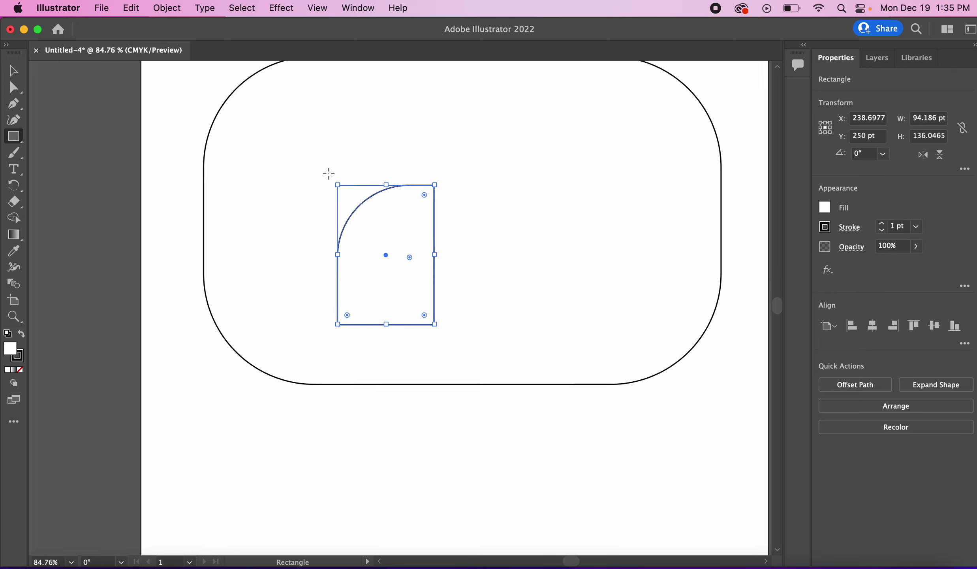
- Draw a 54.35 x 60.24 pt ellipse iris in the eye's lower-right corner with the Ellipse Tool
left_click_drag(23, 145, 71, 157)
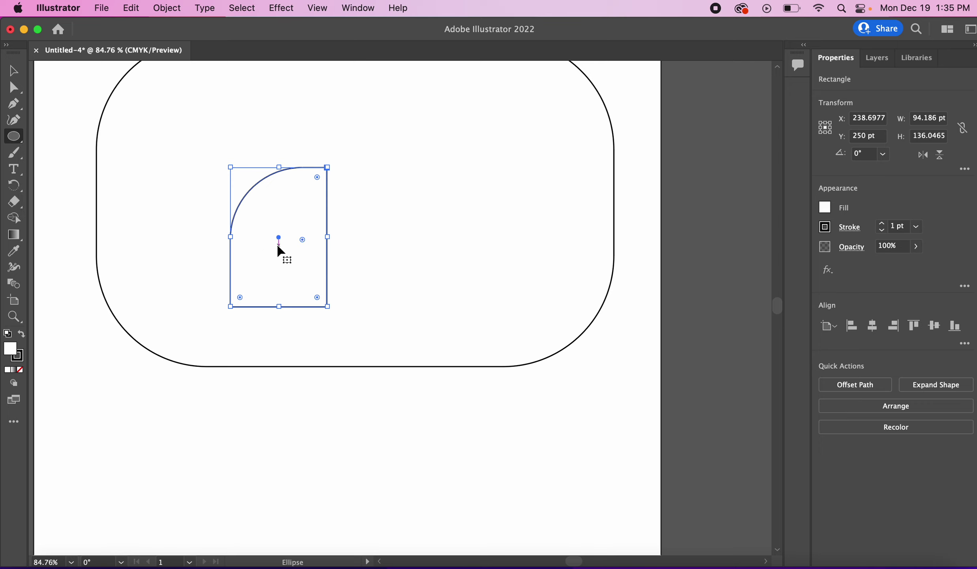
left_click_drag(271, 245, 326, 306)
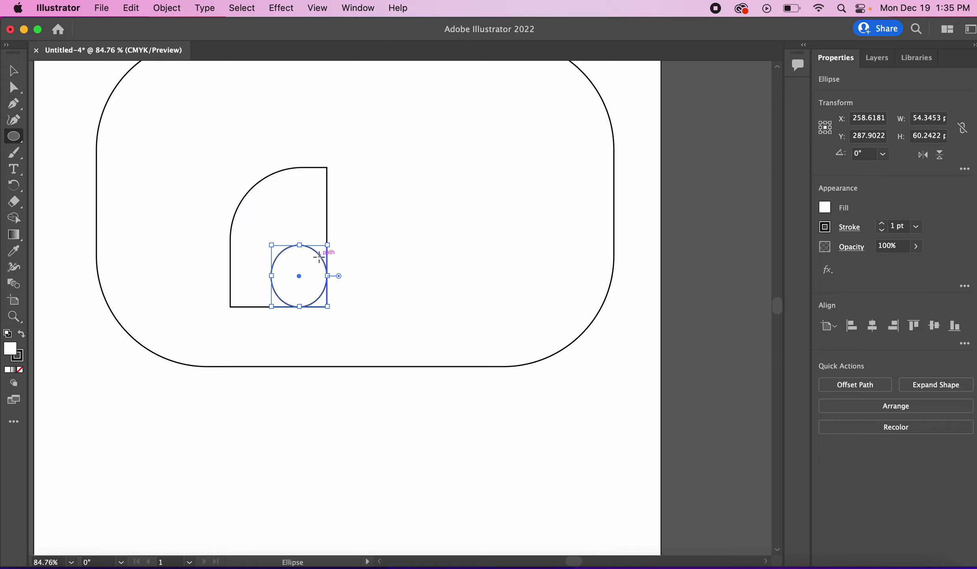
scroll(319, 256, "down", 2)
scroll(319, 256, "down", 2)
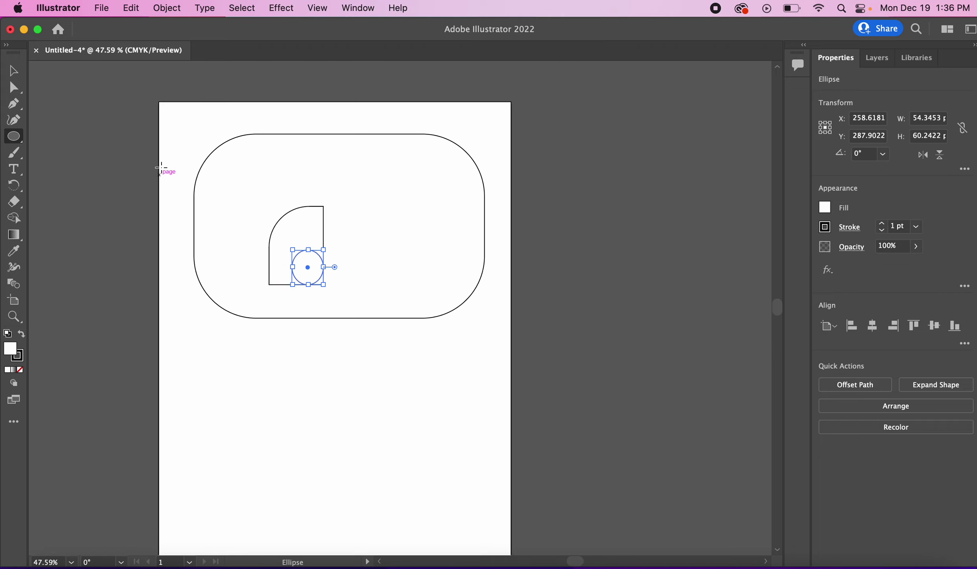
- Draw a flat rectangle above the eye and round its corners into a pill-shaped eyebrow
left_click(14, 138)
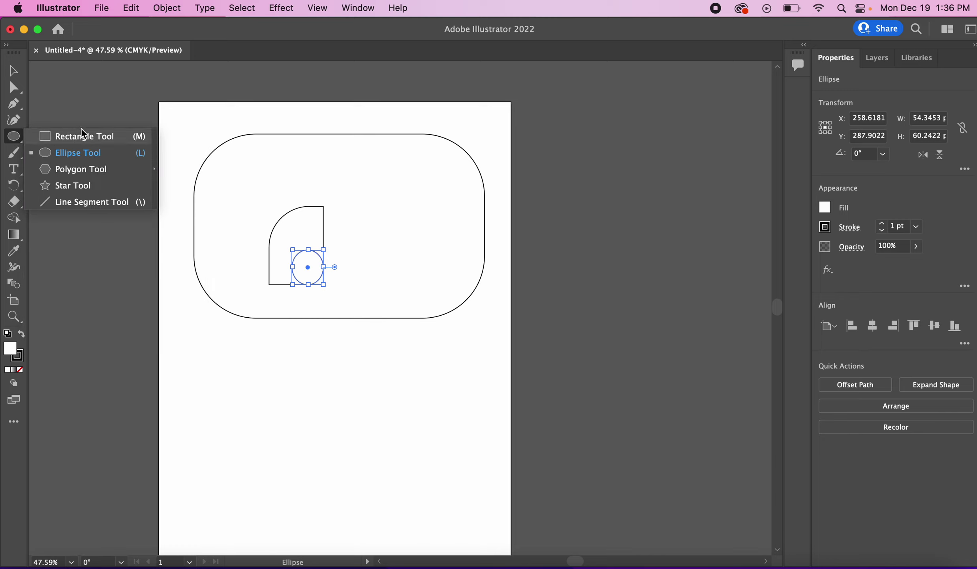
left_click(93, 136)
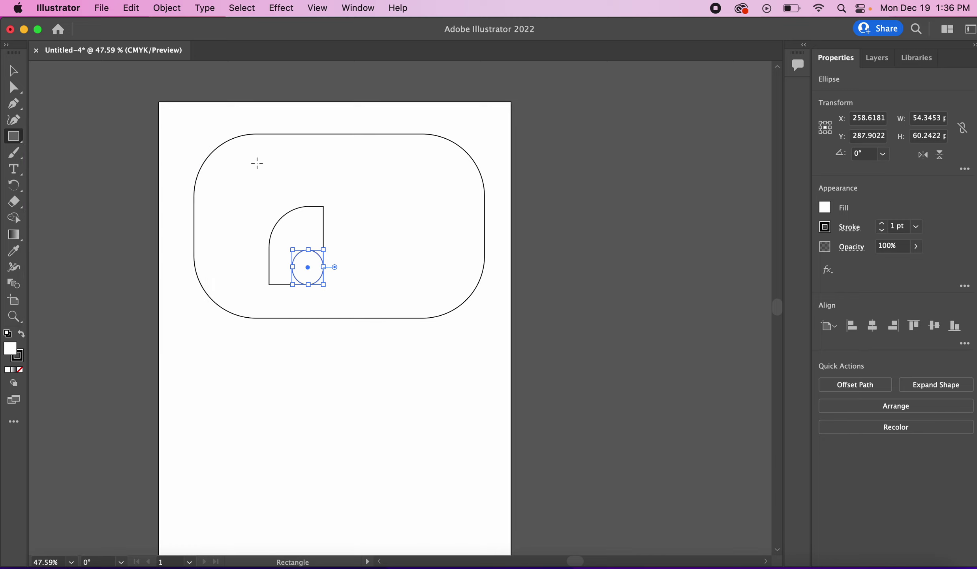
left_click_drag(232, 182, 336, 206)
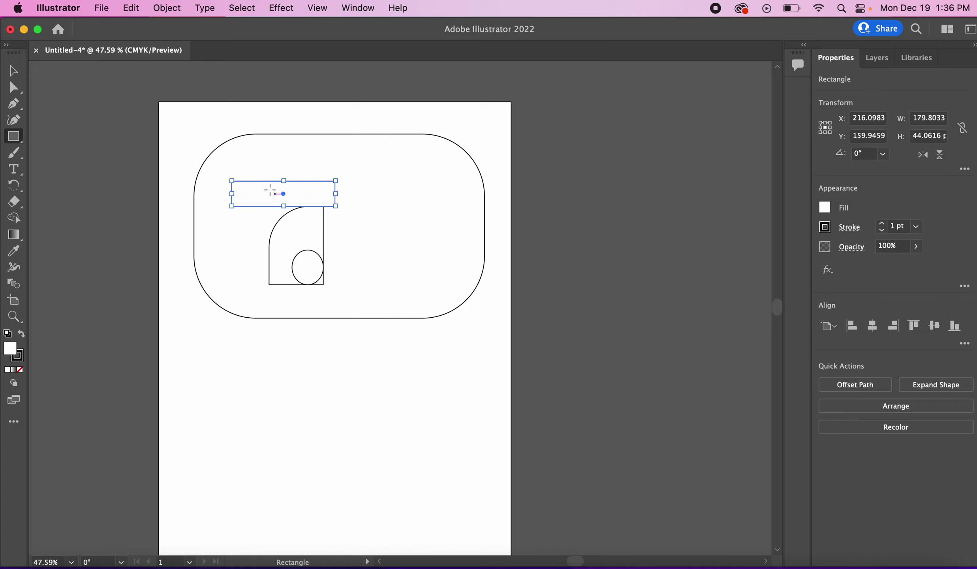
scroll(237, 182, "up", 5)
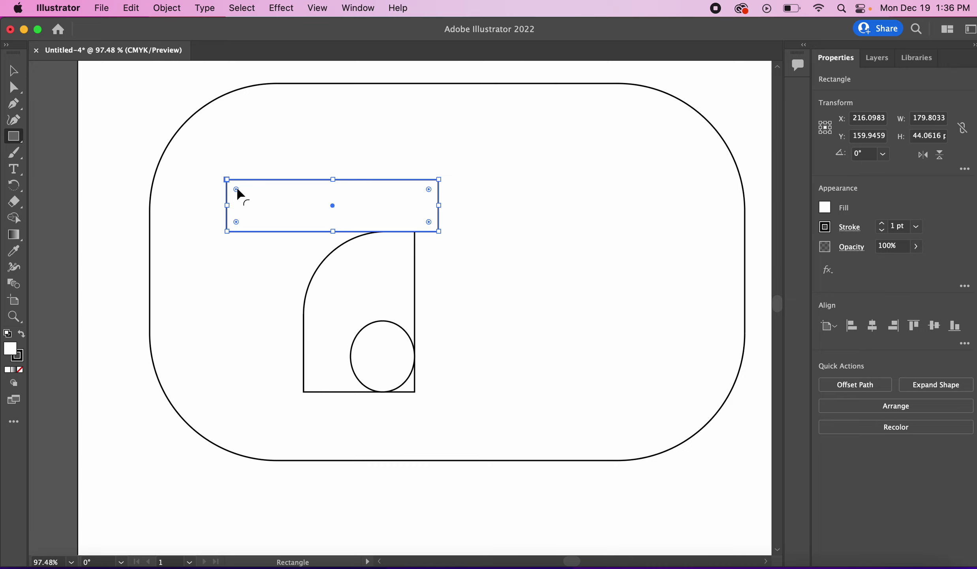
left_click_drag(237, 189, 261, 197)
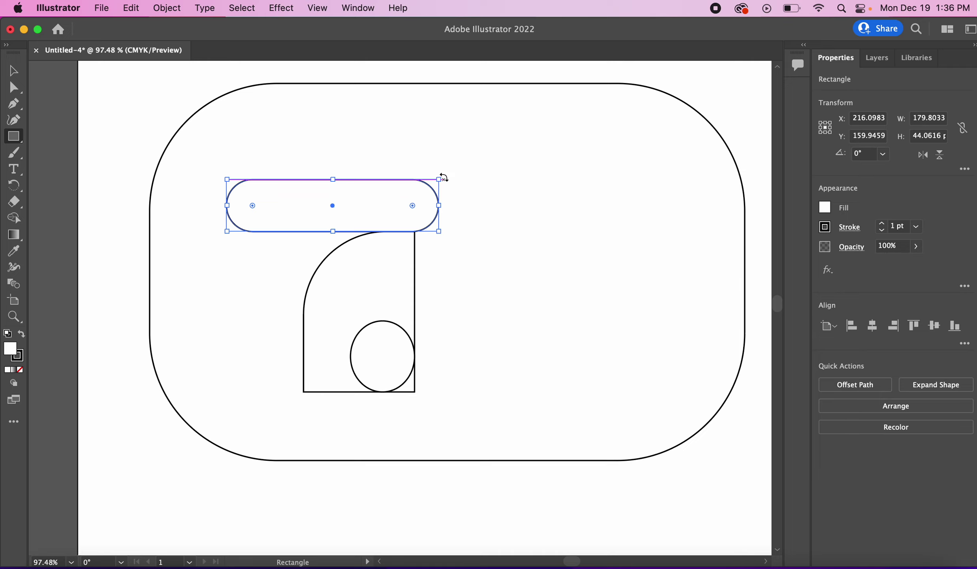
- Tilt the eyebrow pill about 20.4° and shorten it slightly
left_click_drag(443, 177, 425, 143)
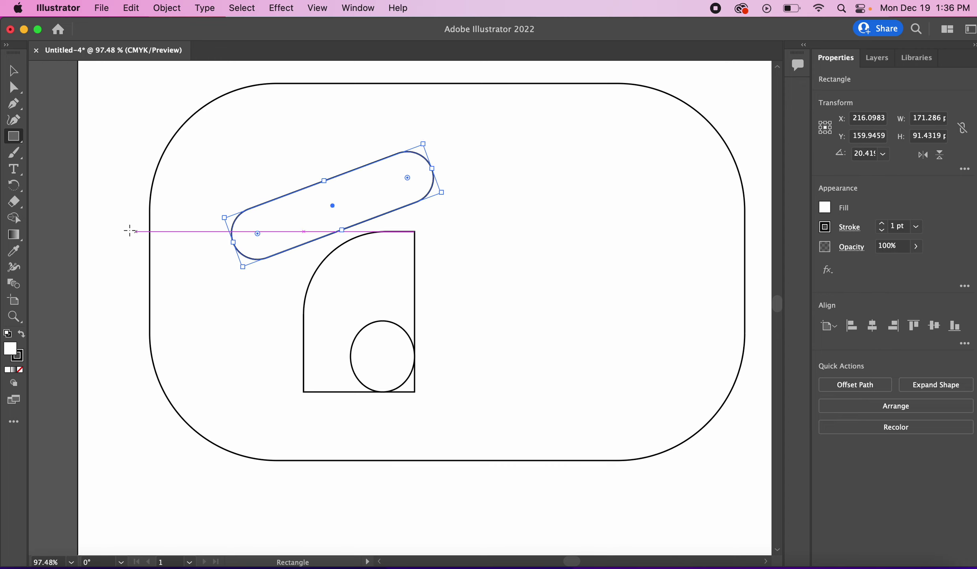
scroll(340, 200, "down", 4)
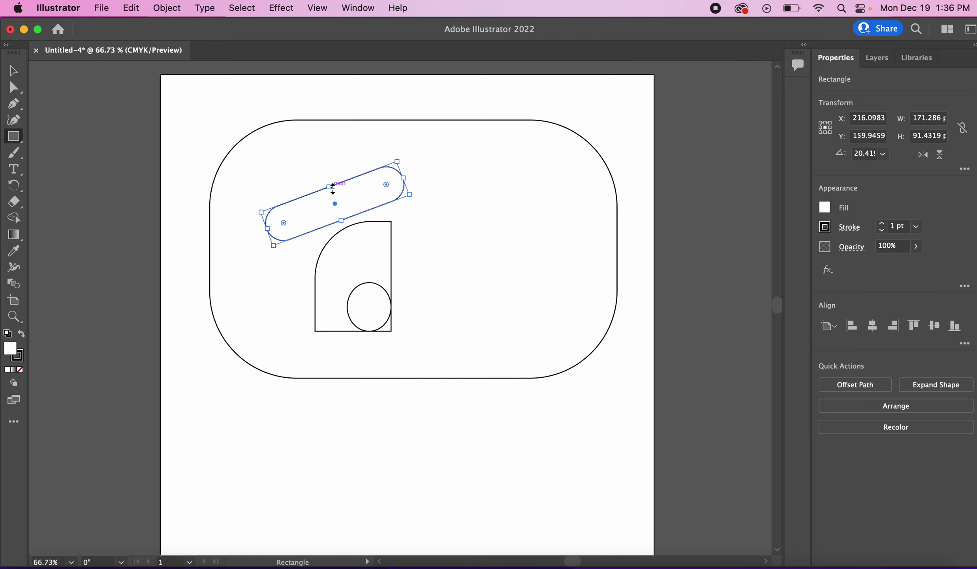
mouse_move(330, 188)
left_mouse_down()
mouse_move(338, 200)
mouse_move(329, 186)
left_mouse_up()
left_click_drag(409, 195, 383, 185)
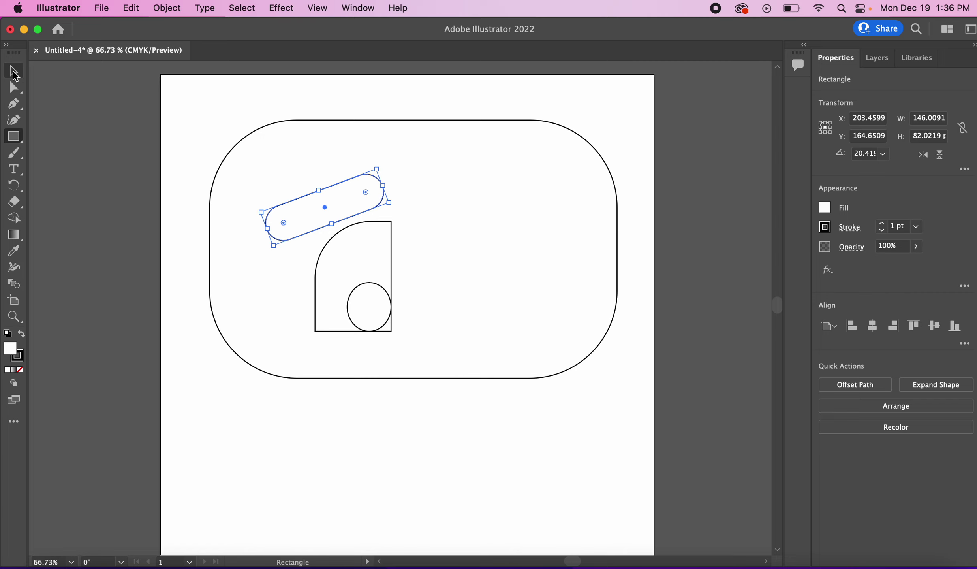
- Select the eyebrow, eye shape and iris, shift them, and scale them to about 114.95 x 162.8 pt
left_click(15, 72)
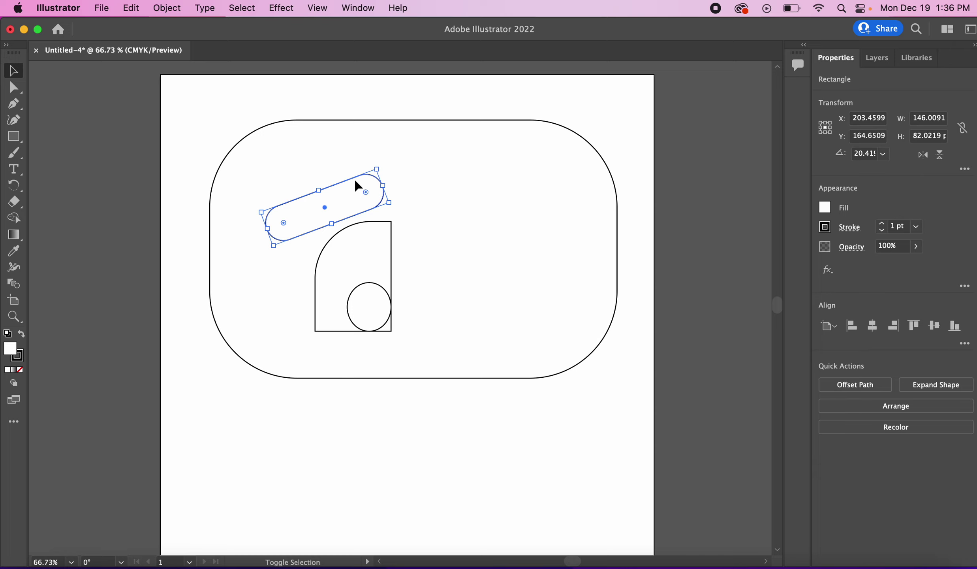
left_click(342, 236, "shift")
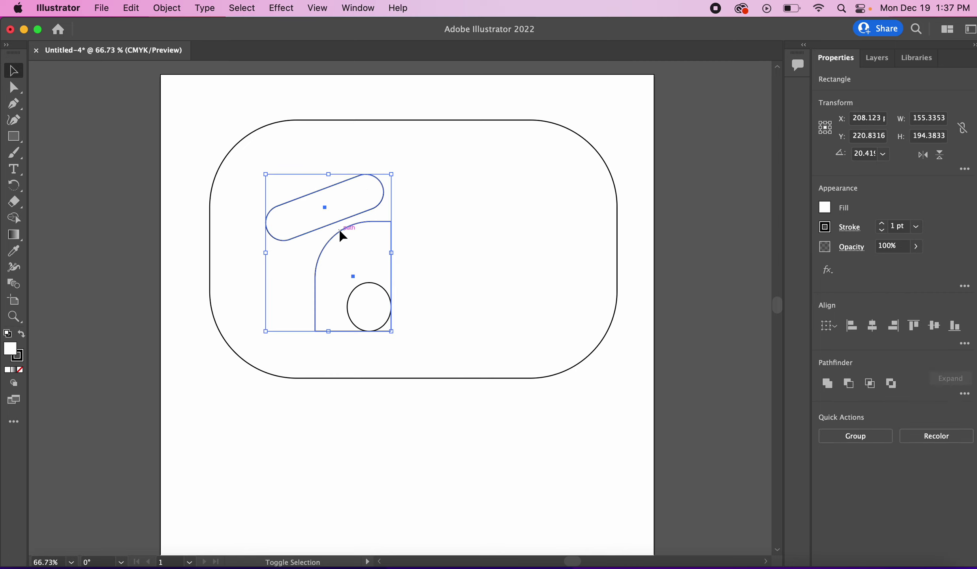
left_click(374, 290, "shift")
mouse_move(350, 281)
left_mouse_down()
mouse_move(327, 277)
mouse_move(367, 253)
mouse_move(359, 266)
left_mouse_up()
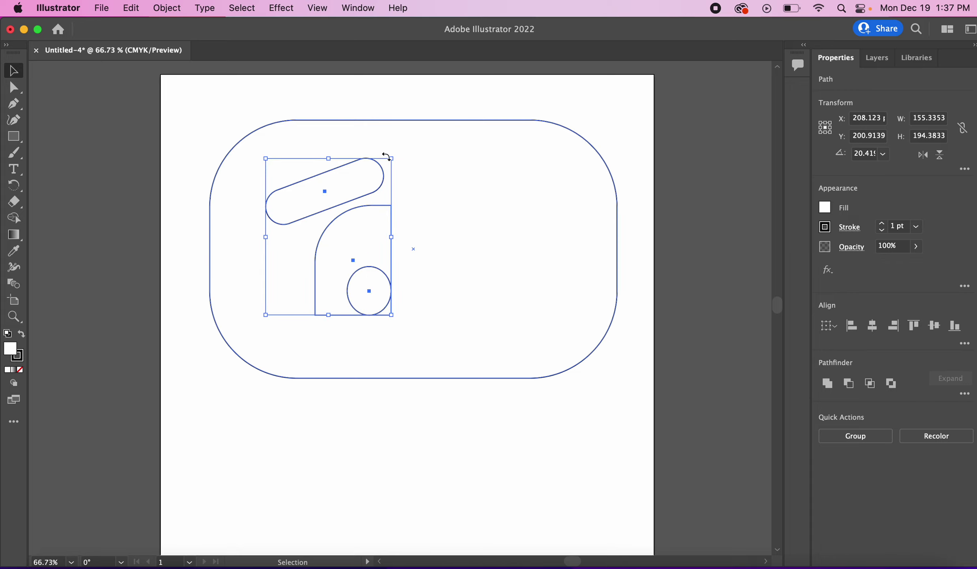
left_click_drag(392, 157, 359, 189)
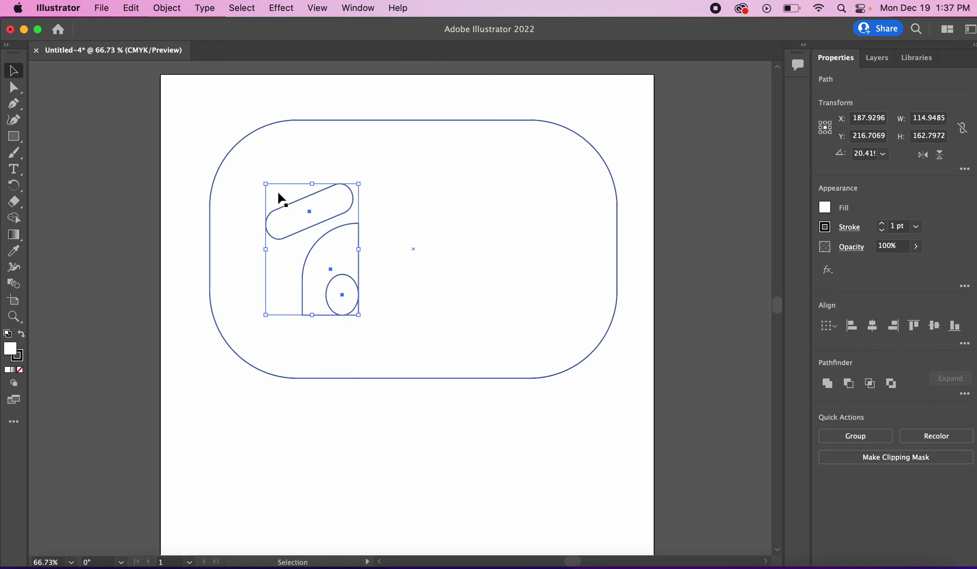
- Copy and paste the left eye, flip the copy horizontally, and place it on the head's right side
left_click(107, 9)
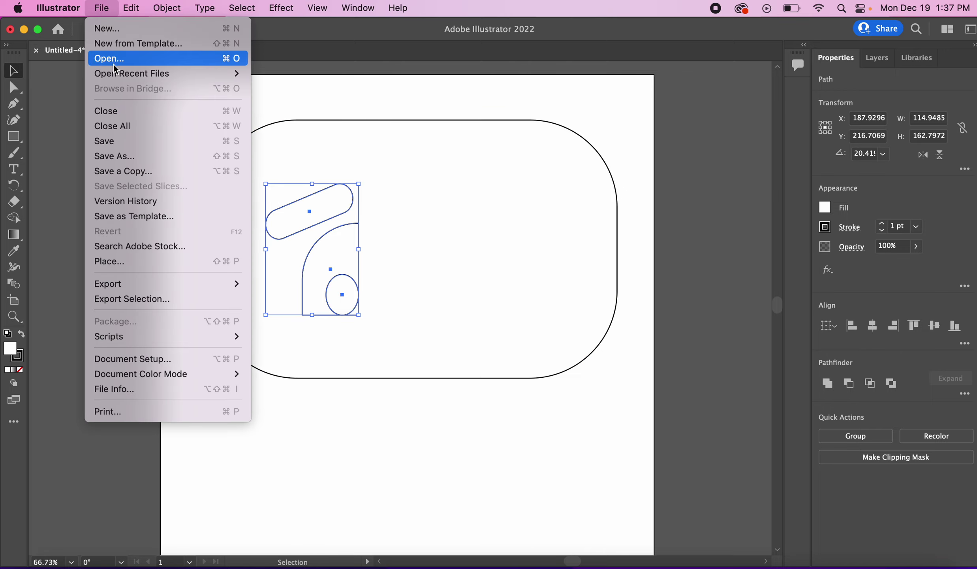
mouse_move(127, 10)
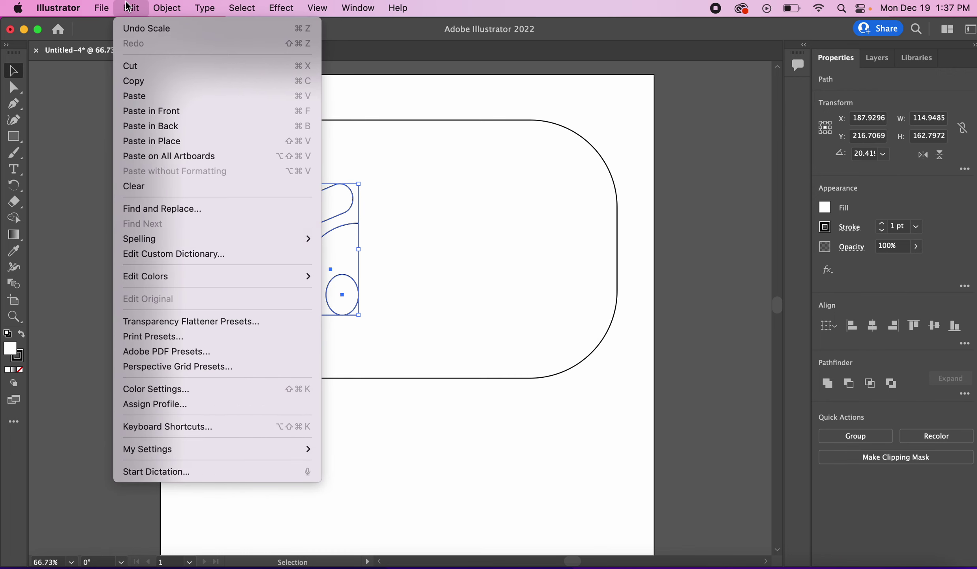
left_click(138, 80)
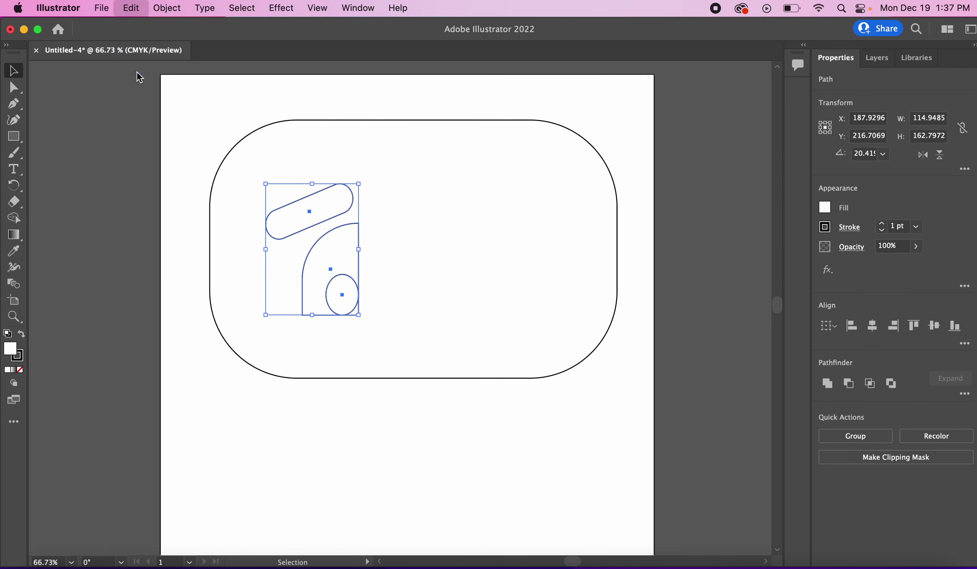
left_click(132, 9)
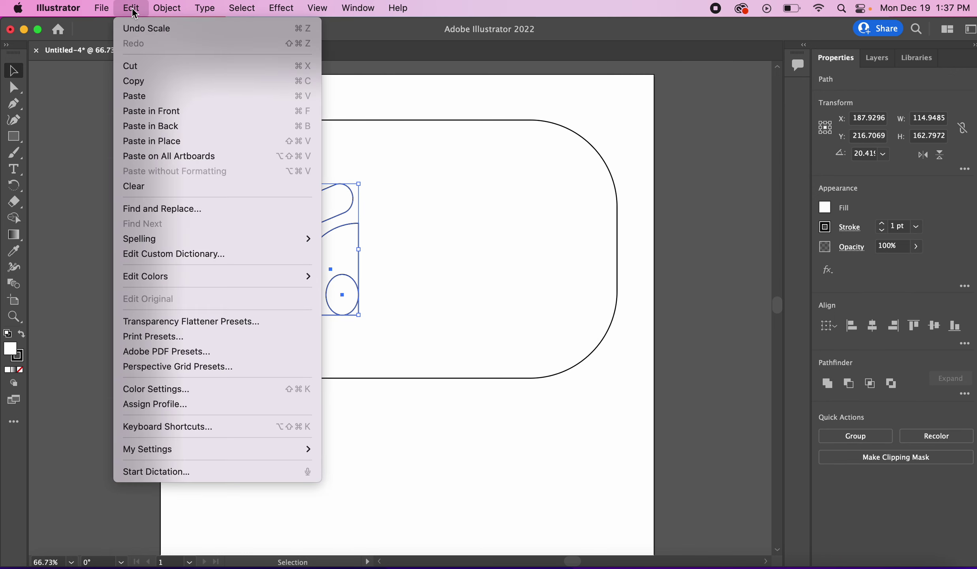
left_click(153, 97)
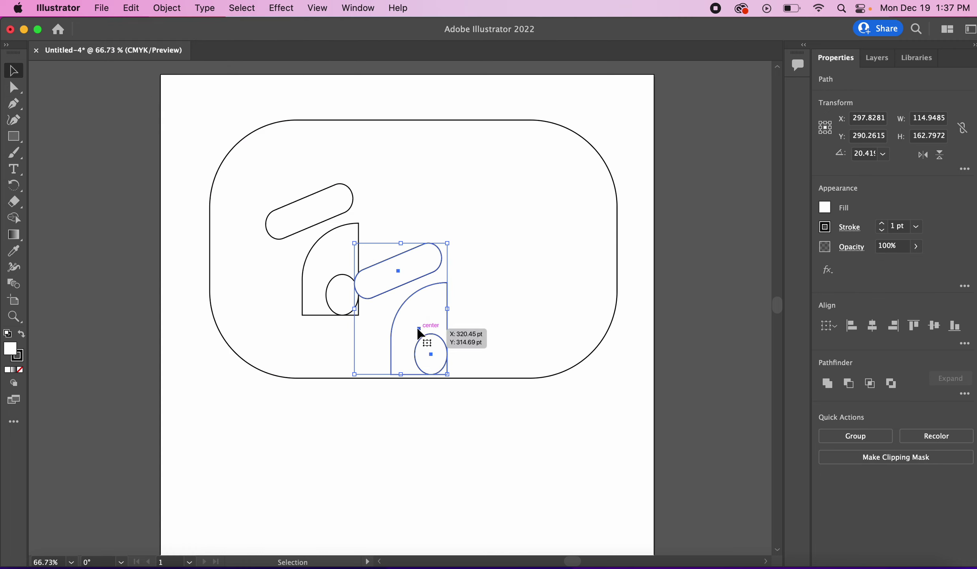
left_click_drag(419, 333, 499, 272)
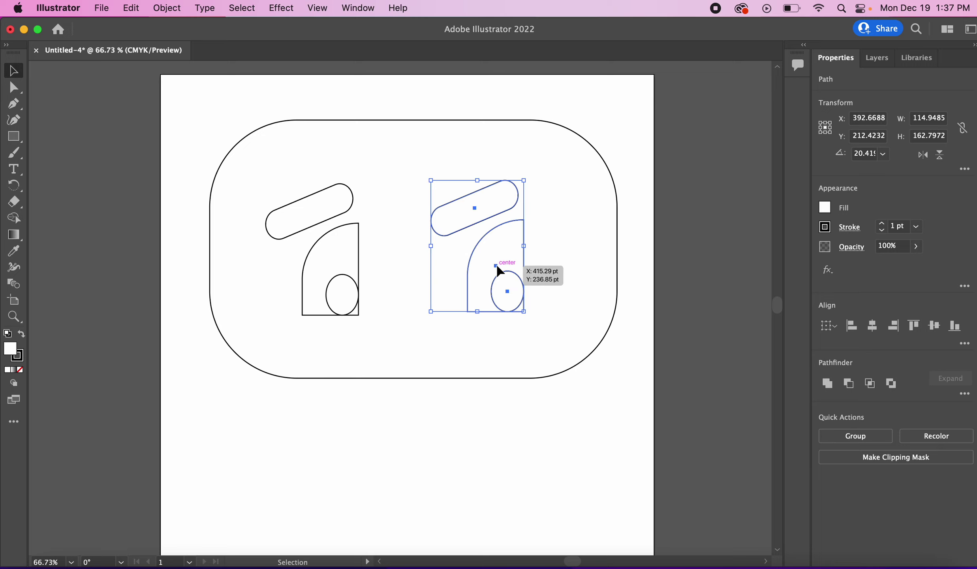
left_click(925, 159)
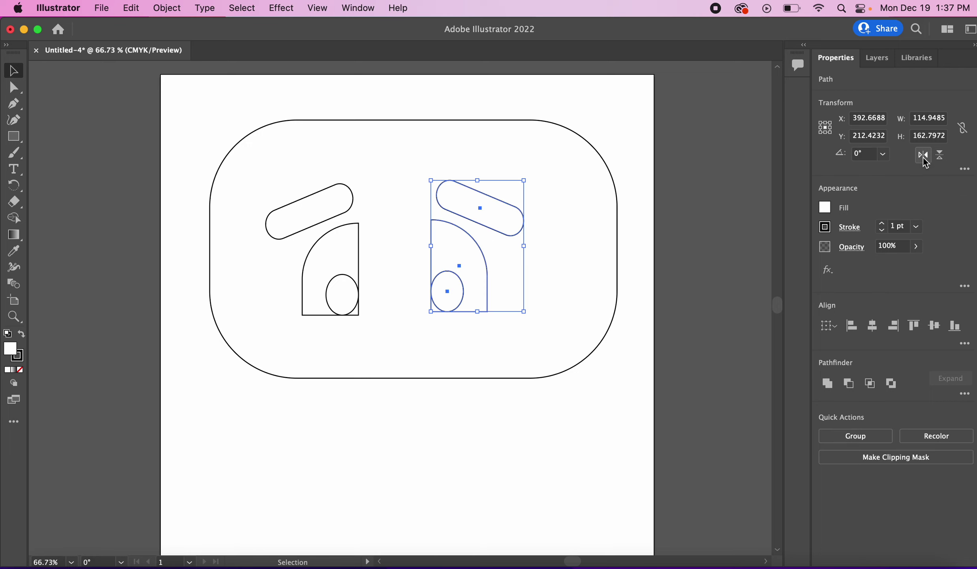
left_click_drag(460, 268, 488, 274)
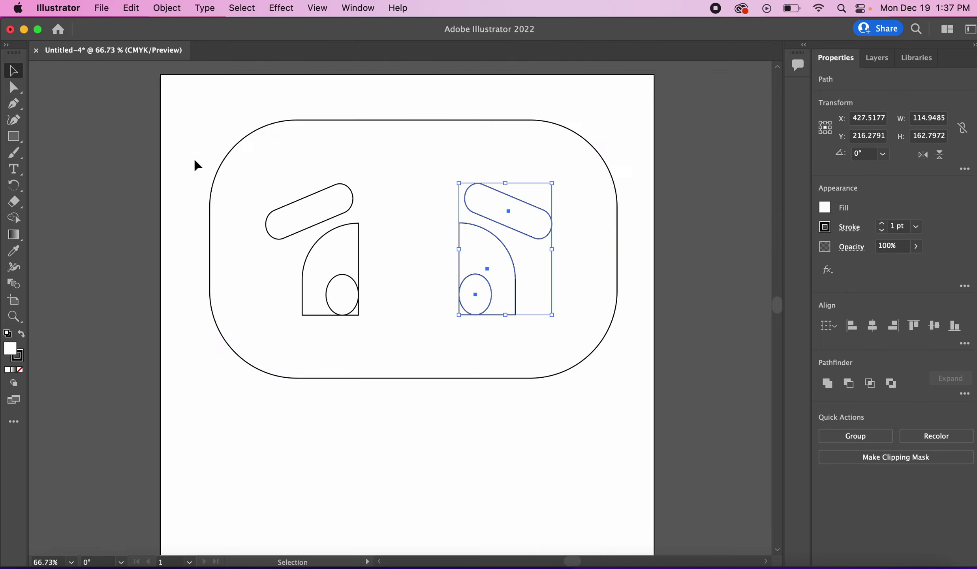
- Make the Rectangle Tool active again, closing its flyout without altering the face
left_click(13, 136)
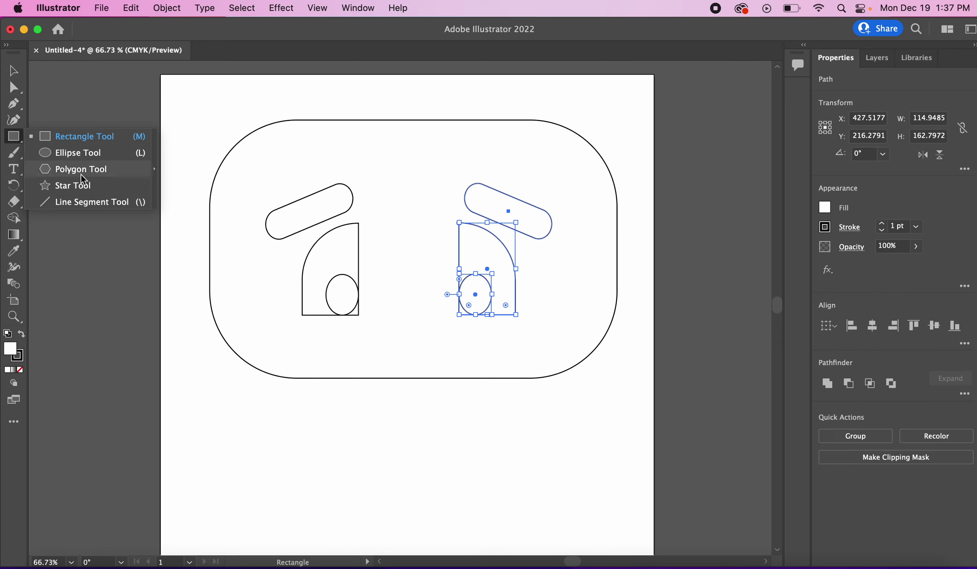
left_click(64, 137)
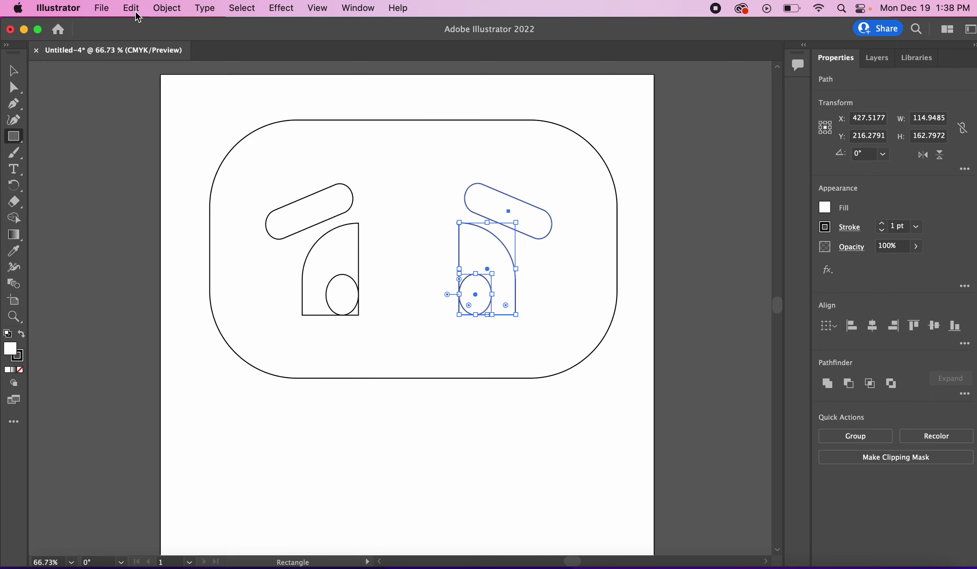
- Save the drawing to Creative Cloud as the cloud document 'Robot Bobby'
left_click(102, 9)
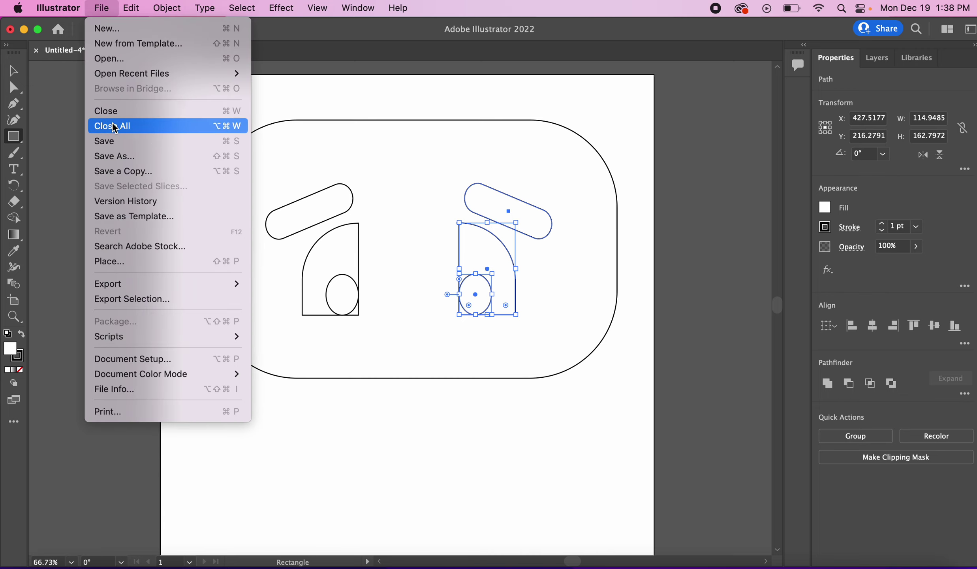
left_click(119, 158)
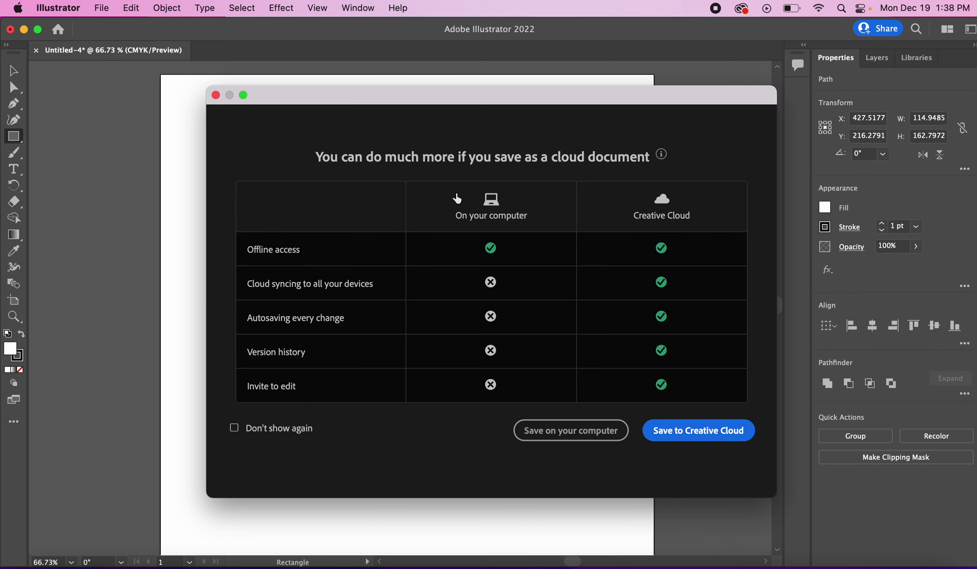
left_click(698, 431)
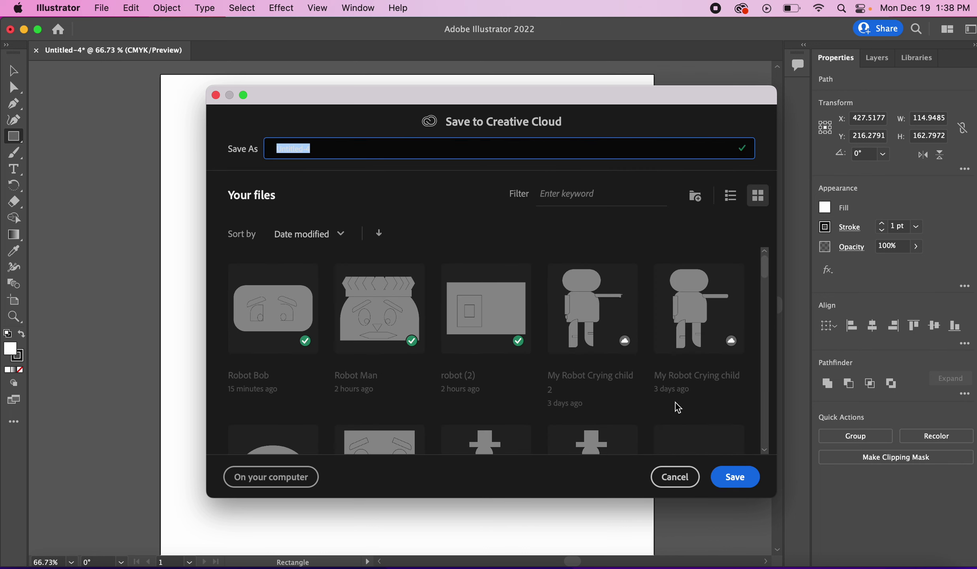
type("Robot Bobby")
left_click(732, 477)
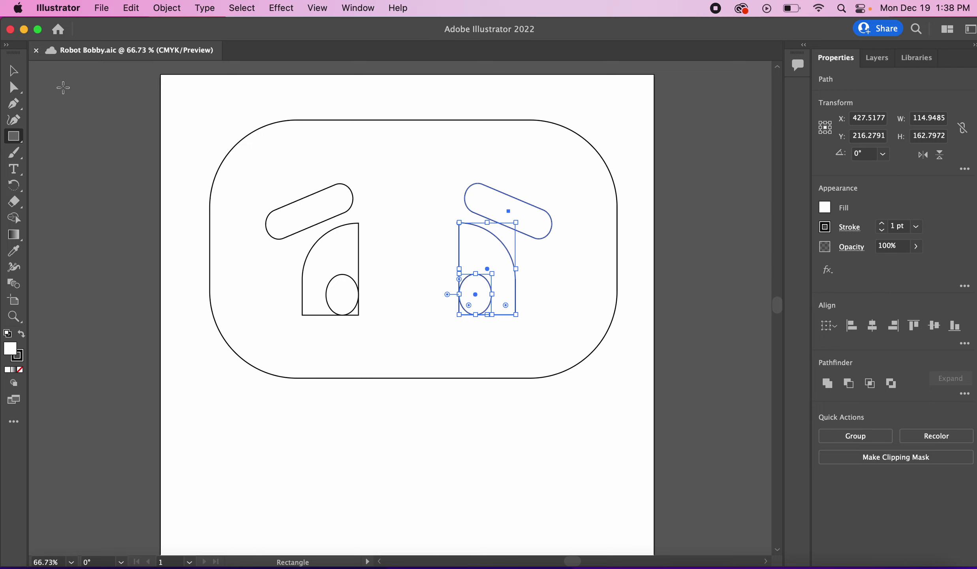
- Open the Apple menu to reach the Mac's restart, sleep and shut-down options
left_click(18, 8)
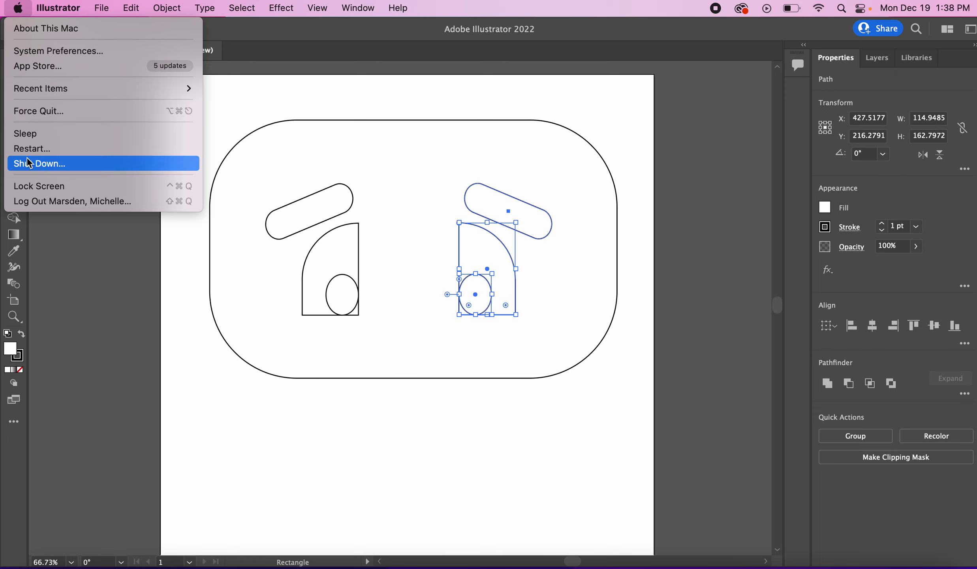